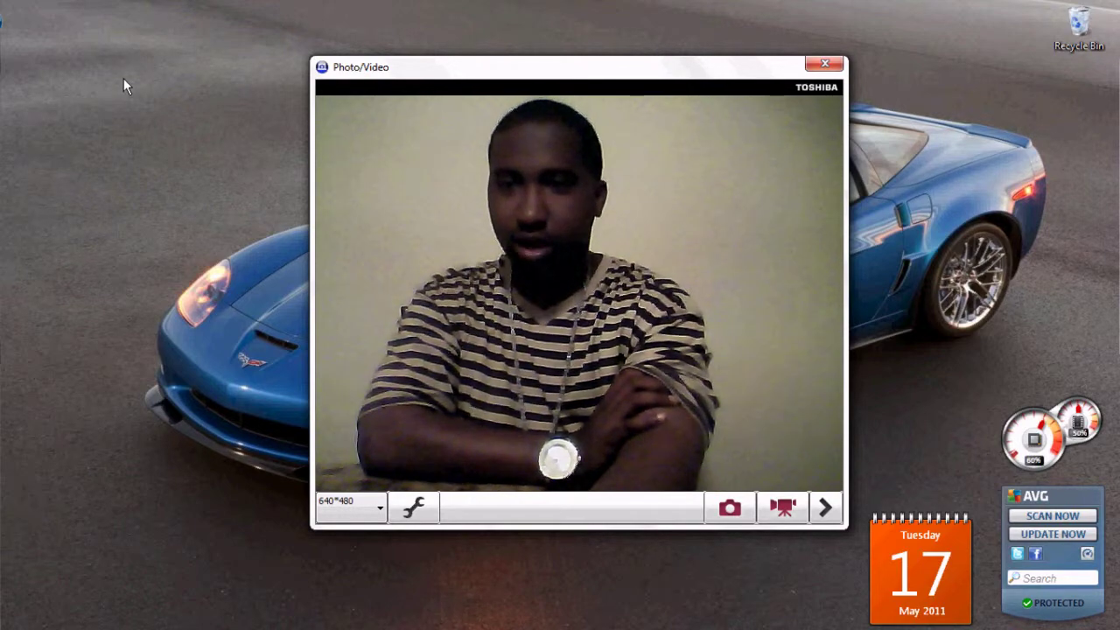
Bring FL Studio to the front, nudge the Pitcher (Lead) window right, and start playback.
{"action": "left_click", "coordinate": [18, 78]}
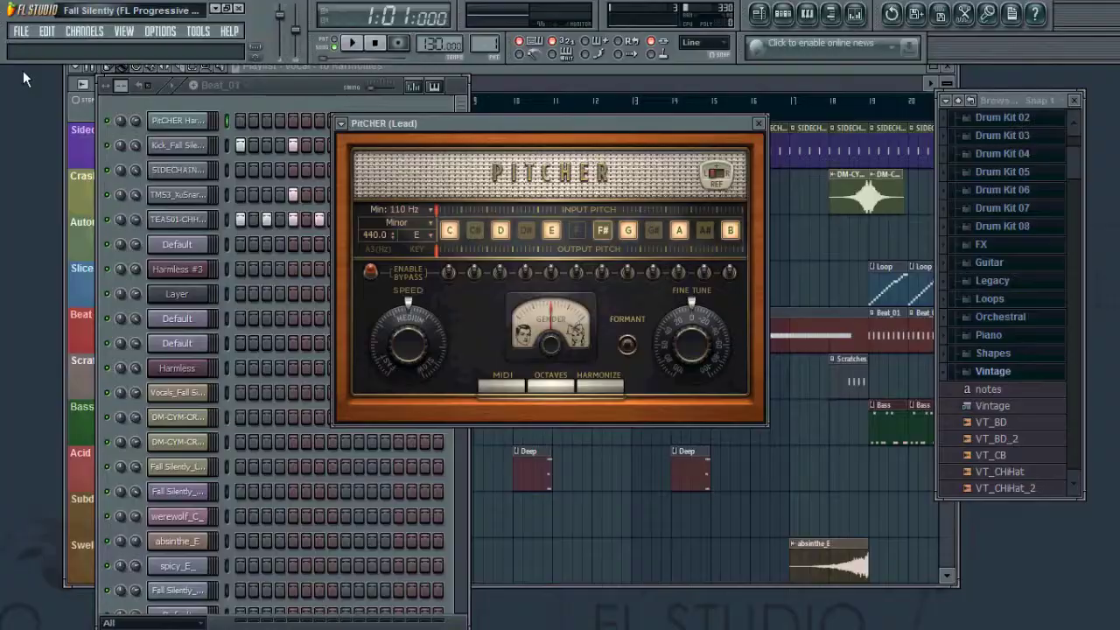
{"action": "left_click_drag", "start_coordinate": [517, 133], "coordinate": [546, 161]}
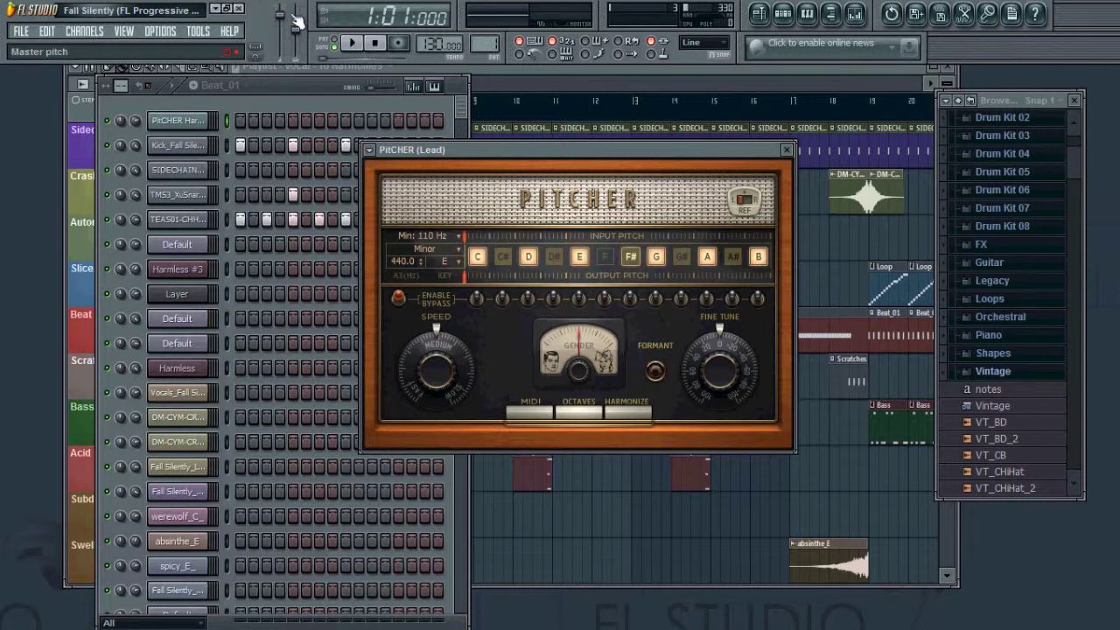
{"action": "key", "text": "space"}
Raise the master volume to about 33% during playback, then stop at the song start.
{"action": "left_click", "coordinate": [280, 40]}
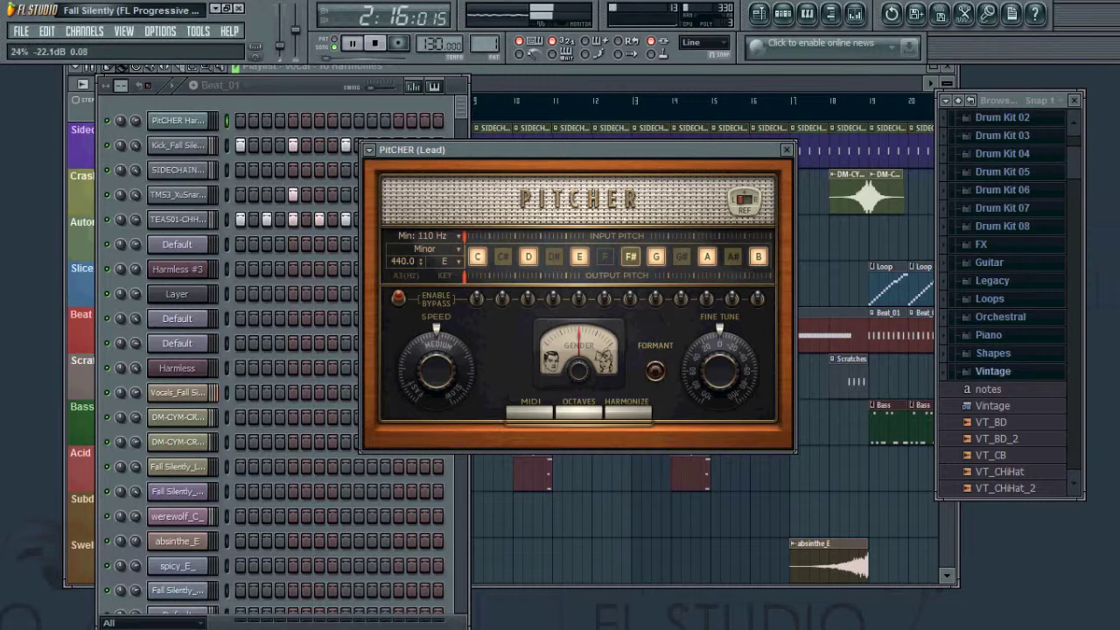
{"action": "left_click_drag", "start_coordinate": [280, 46], "coordinate": [280, 29]}
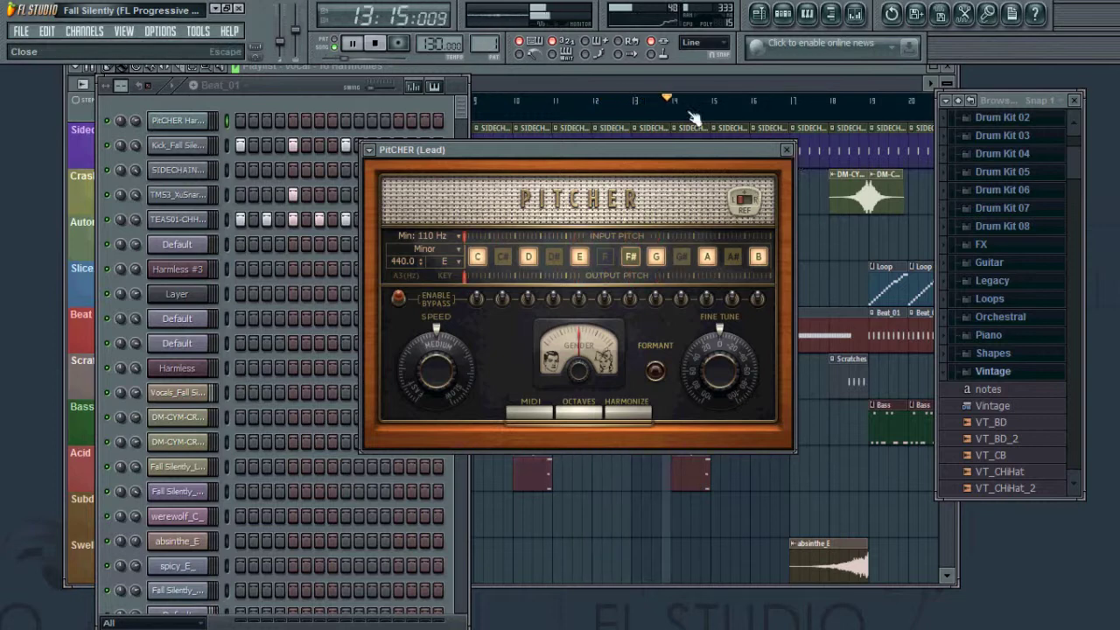
{"action": "left_click", "coordinate": [383, 43]}
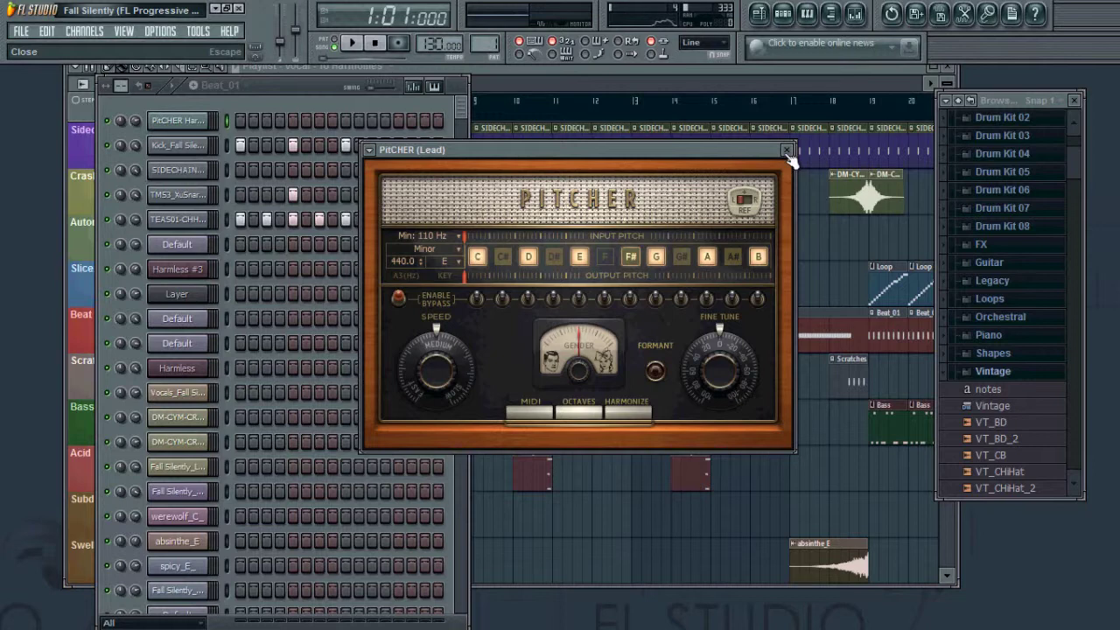
Close the Pitcher plugin and bring the playlist in front of the moved-aside Channel Rack.
{"action": "left_click", "coordinate": [786, 152]}
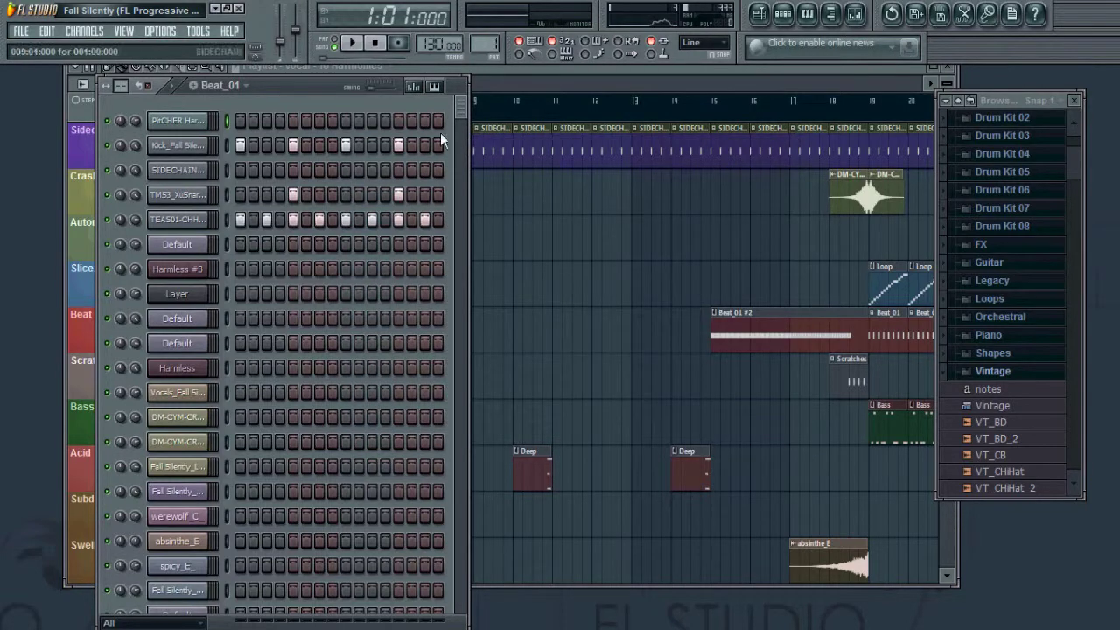
{"action": "left_click_drag", "start_coordinate": [293, 79], "coordinate": [191, 85]}
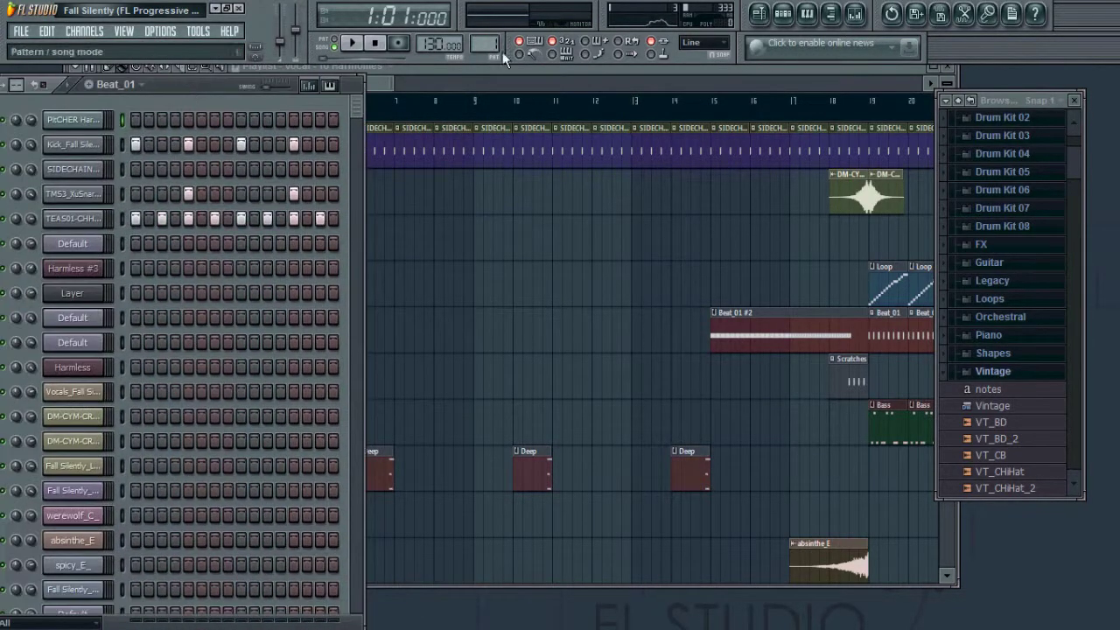
{"action": "left_click", "coordinate": [525, 77]}
{"action": "left_click_drag", "start_coordinate": [525, 78], "coordinate": [485, 68]}
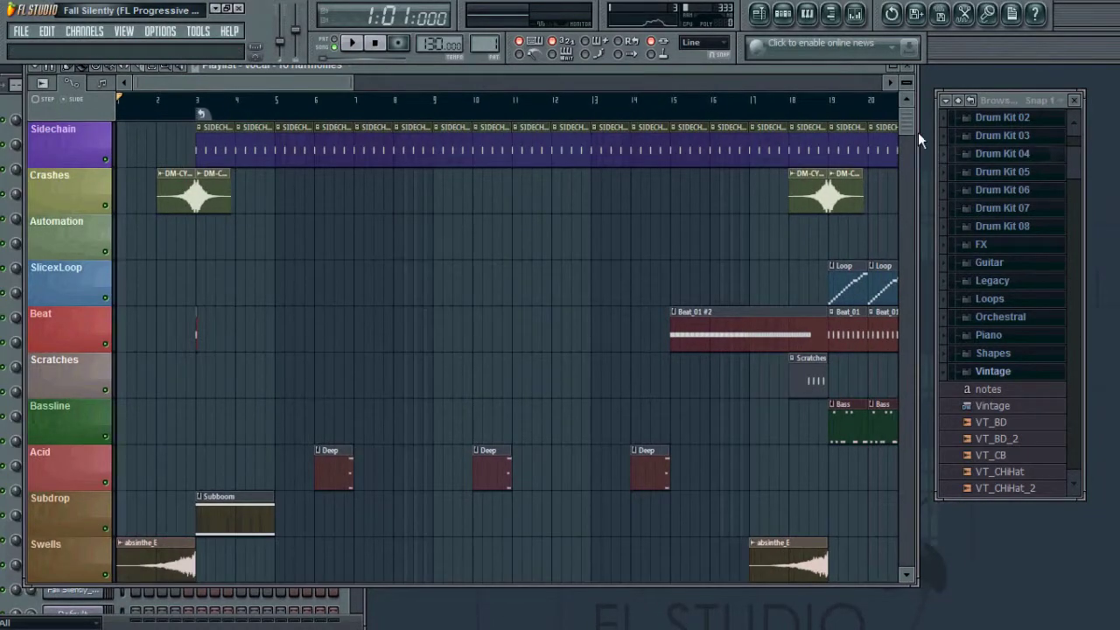
Maximize the playlist to full width, then minimize FL Studio to the desktop.
{"action": "mouse_move", "coordinate": [914, 131]}
{"action": "left_mouse_down"}
{"action": "mouse_move", "coordinate": [905, 263]}
{"action": "mouse_move", "coordinate": [916, 142]}
{"action": "left_mouse_up"}
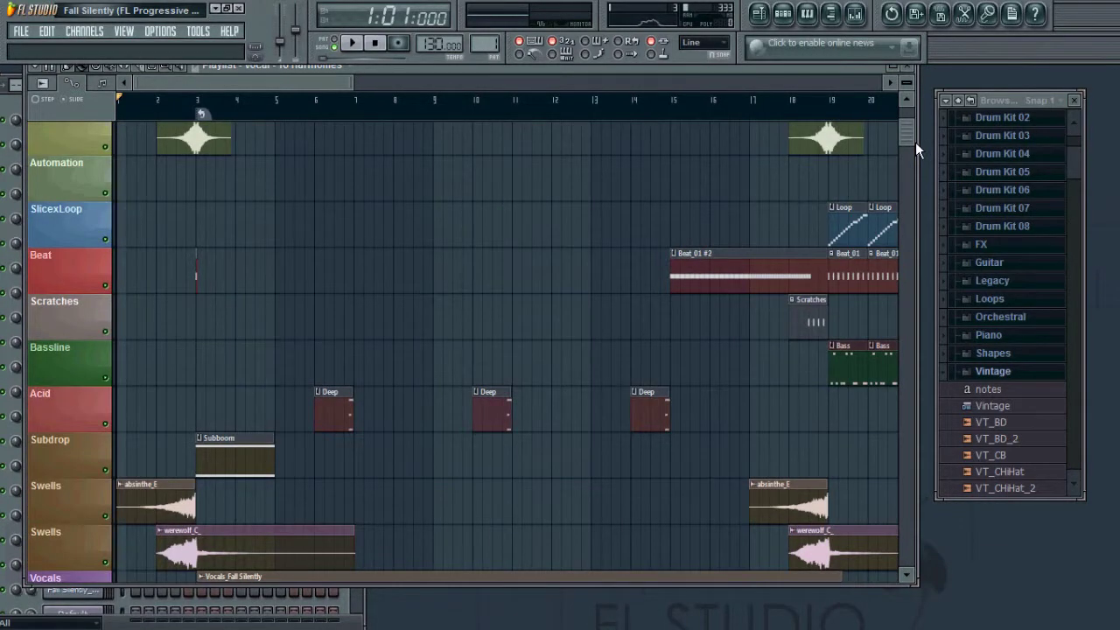
{"action": "scroll", "coordinate": [916, 142], "scroll_direction": "down", "scroll_amount": 2}
{"action": "scroll", "coordinate": [920, 131], "scroll_direction": "up", "scroll_amount": 4}
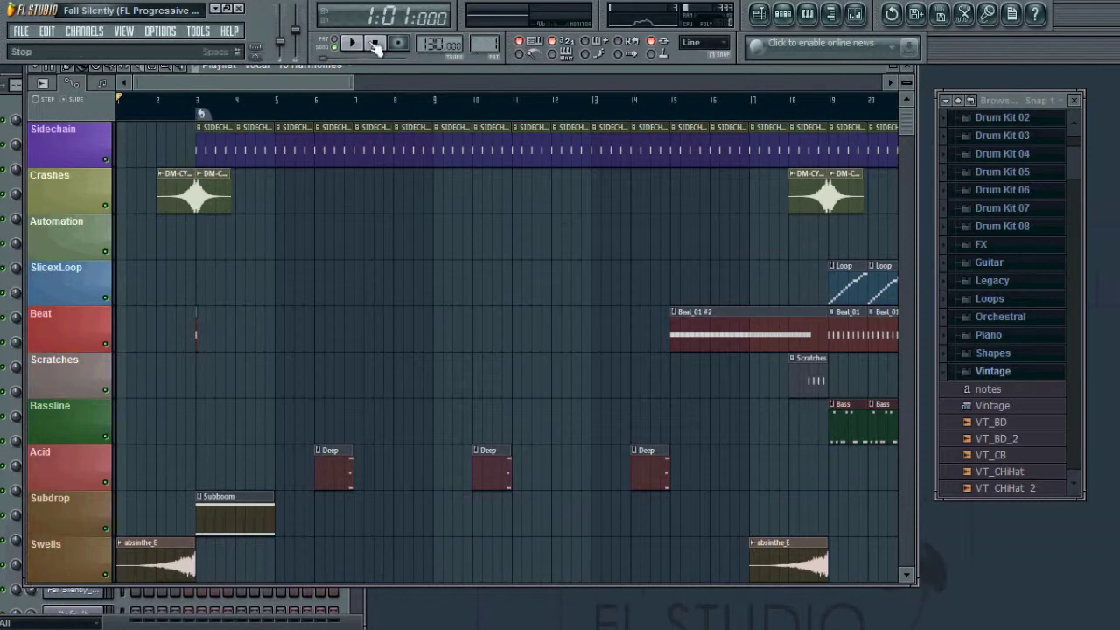
{"action": "double_click", "coordinate": [426, 69]}
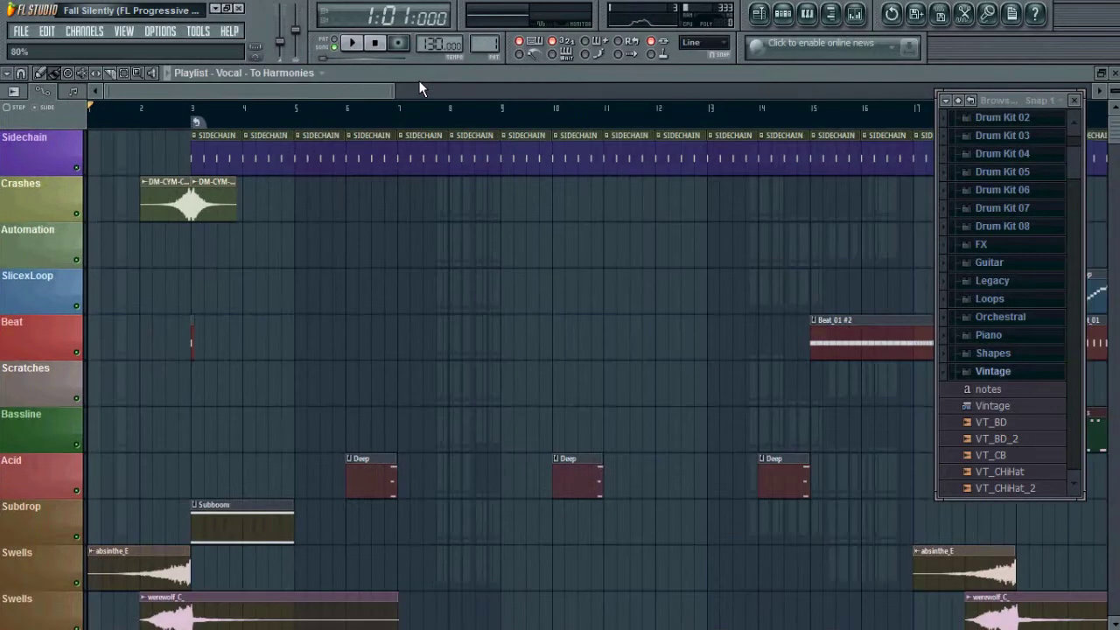
{"action": "left_click", "coordinate": [219, 13]}
Launch FL Studio 9 and place Pattern 3, Pattern 2 and Main automation blocks in its playlist.
{"action": "mouse_move", "coordinate": [8, 117]}
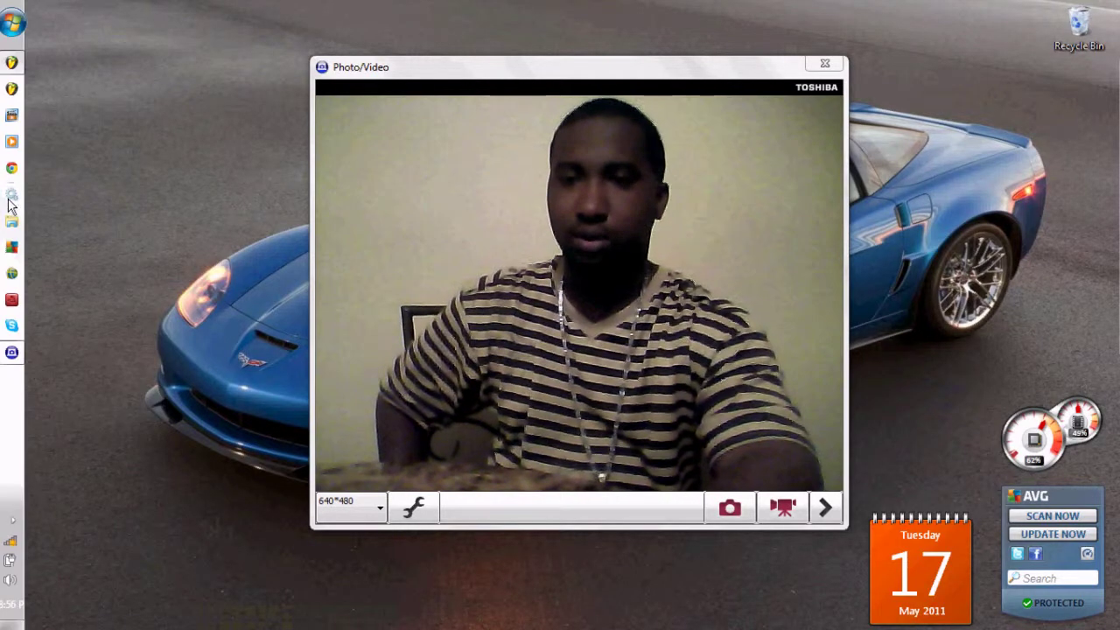
{"action": "left_click", "coordinate": [17, 92]}
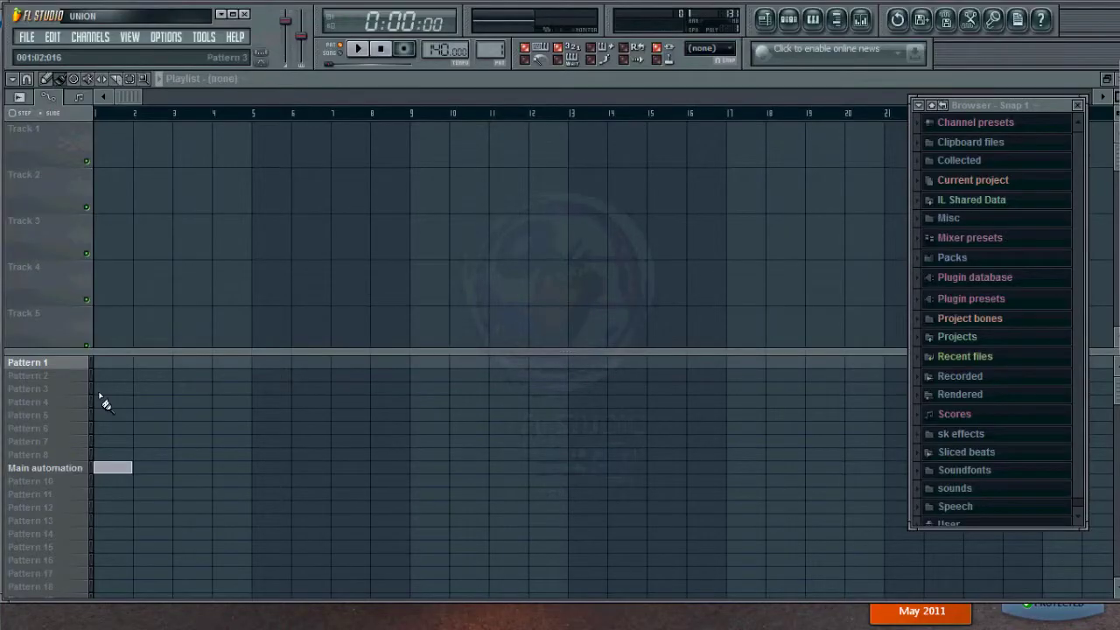
{"action": "left_click", "coordinate": [105, 388]}
{"action": "left_click", "coordinate": [229, 377]}
{"action": "left_click", "coordinate": [332, 467]}
Paint Pattern 3, 12, 8 and 6 blocks, then close FL Studio 9 without saving.
{"action": "left_click", "coordinate": [536, 388]}
{"action": "left_click_drag", "start_coordinate": [547, 508], "coordinate": [498, 508]}
{"action": "left_click", "coordinate": [456, 454]}
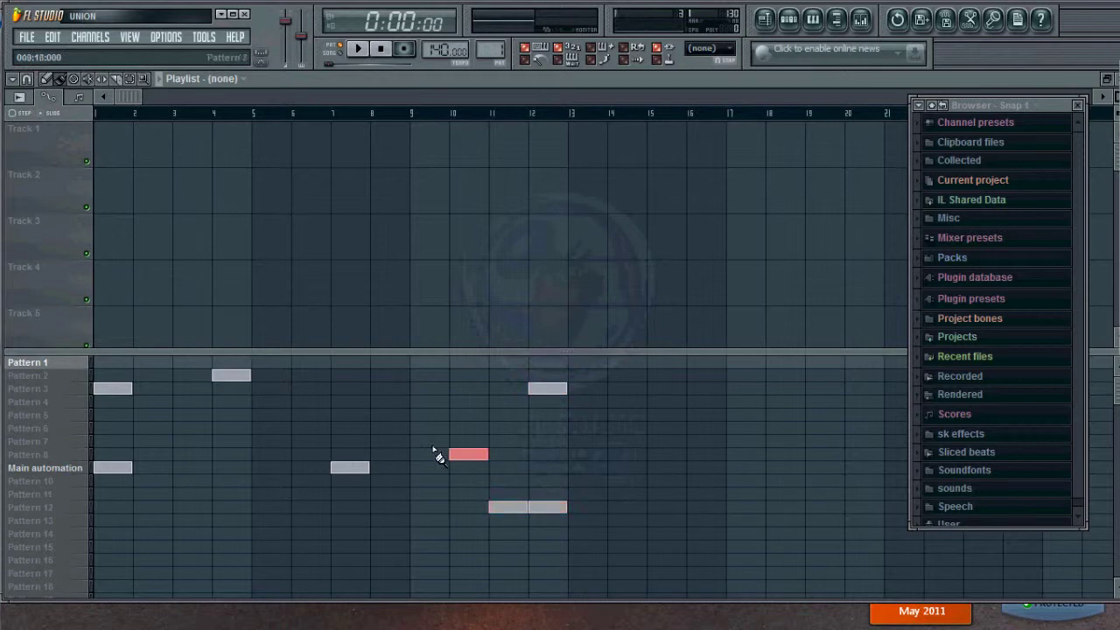
{"action": "left_click_drag", "start_coordinate": [389, 428], "coordinate": [334, 428]}
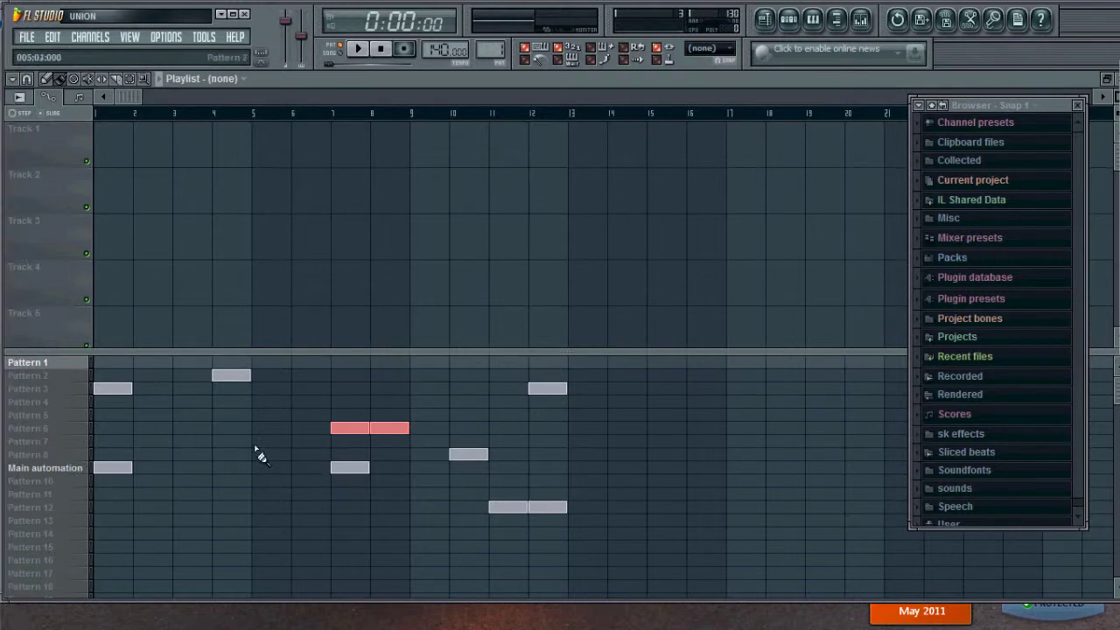
{"action": "left_click", "coordinate": [245, 15]}
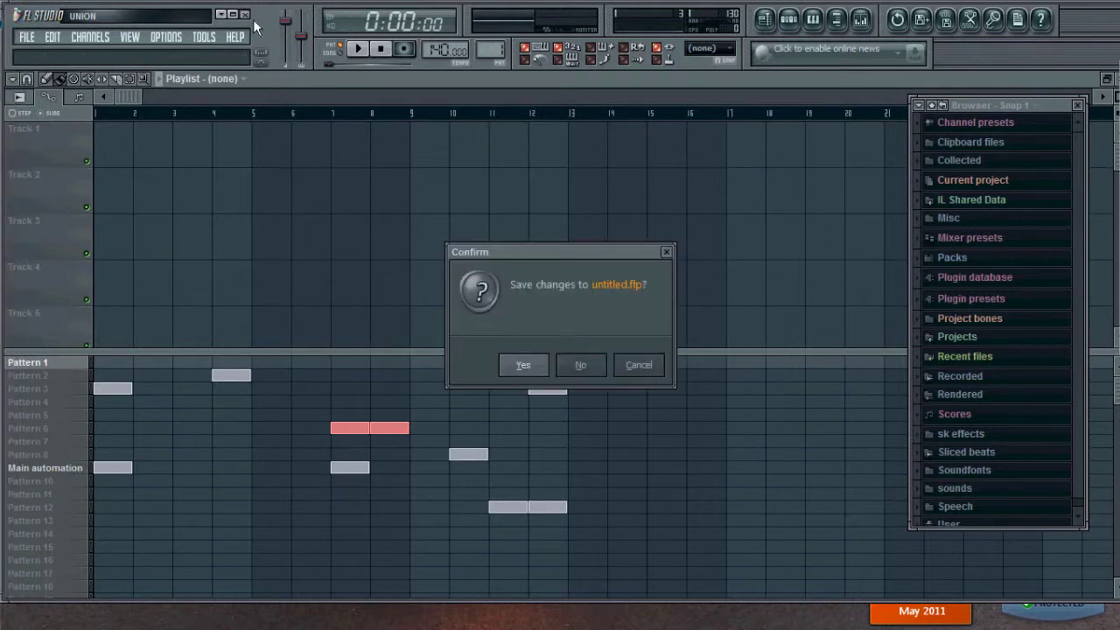
{"action": "left_click", "coordinate": [584, 367]}
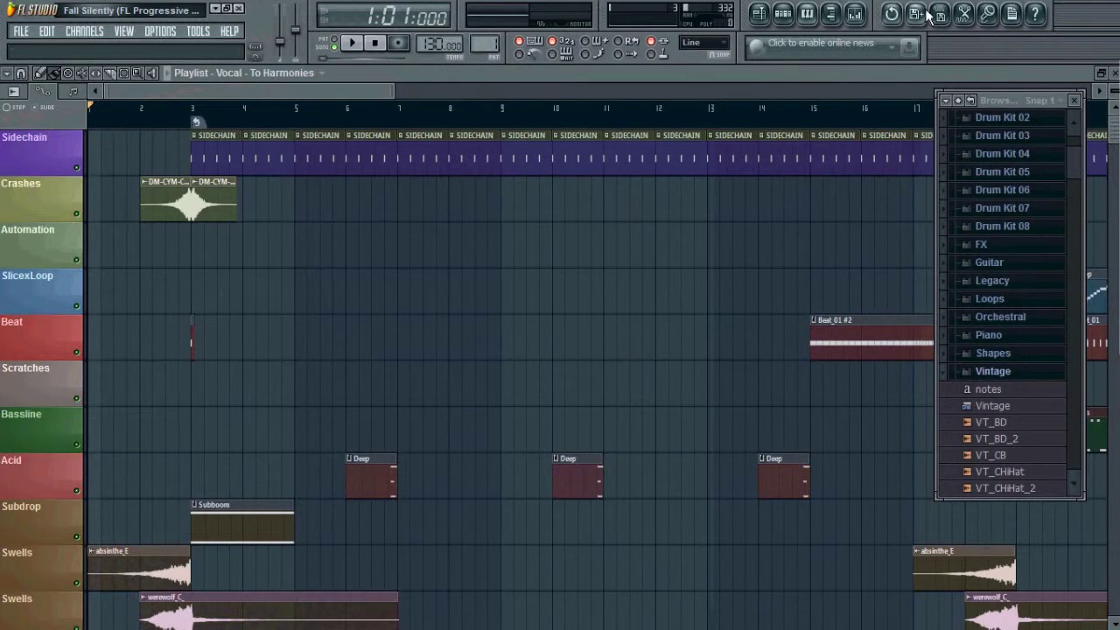
Open the mixer, move it up and right, and start playing Fall Silently.
{"action": "left_click", "coordinate": [856, 15]}
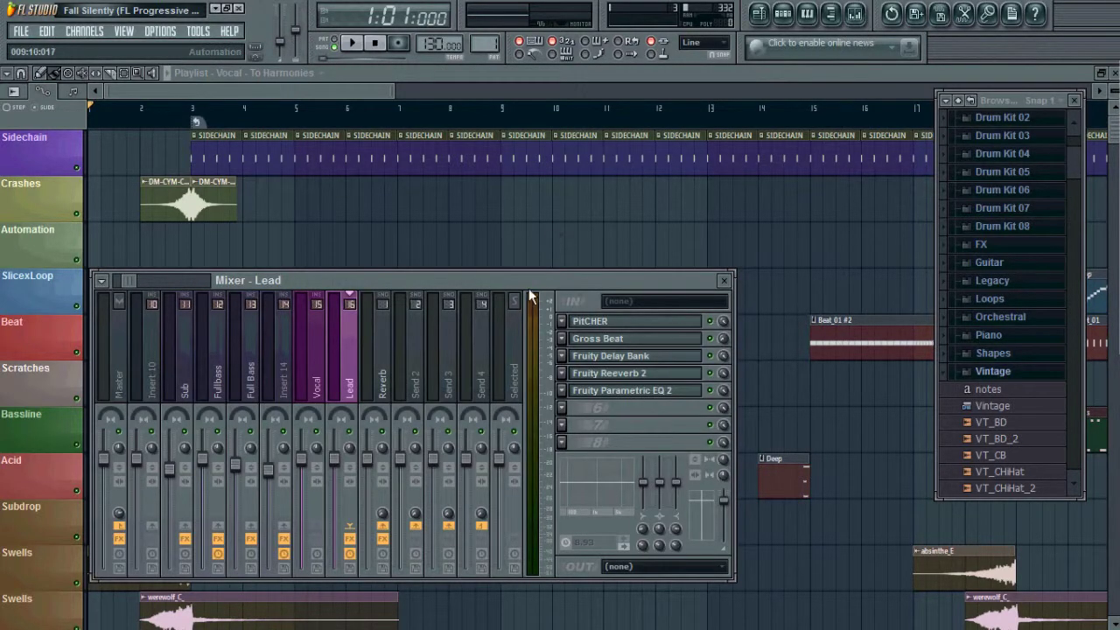
{"action": "left_click_drag", "start_coordinate": [529, 298], "coordinate": [674, 222]}
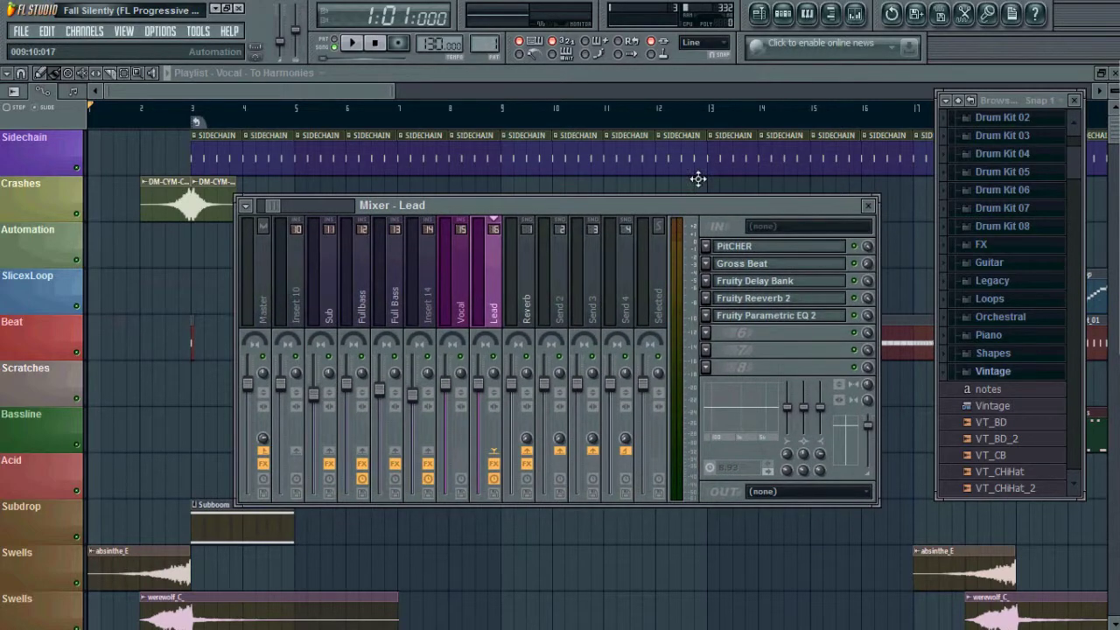
{"action": "left_click", "coordinate": [856, 16]}
{"action": "left_click", "coordinate": [856, 16]}
{"action": "left_click", "coordinate": [856, 15]}
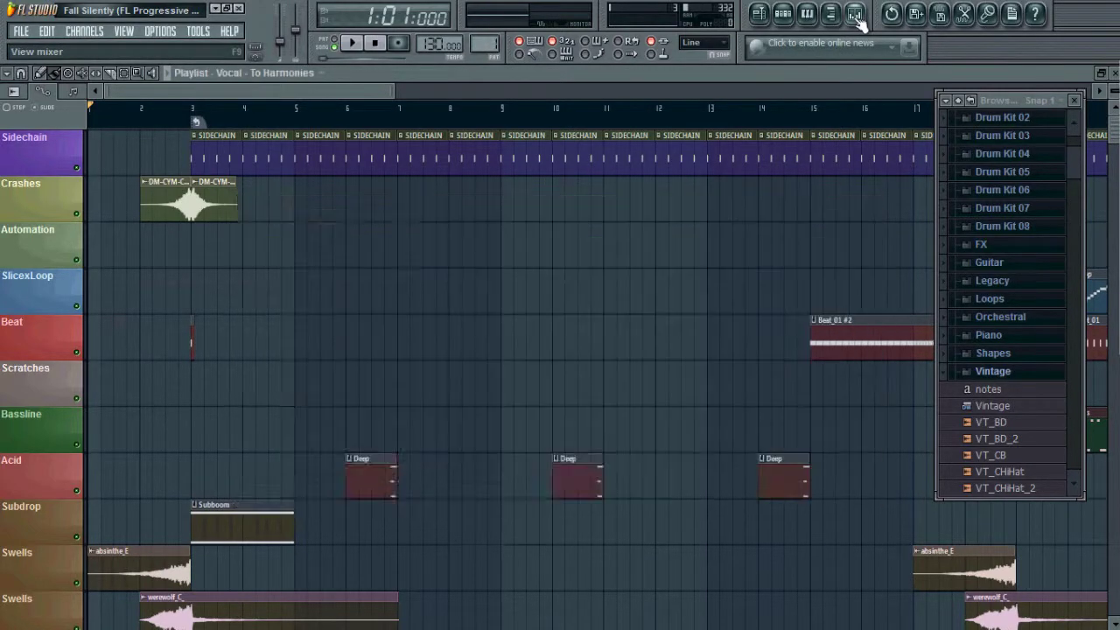
{"action": "left_click", "coordinate": [856, 15]}
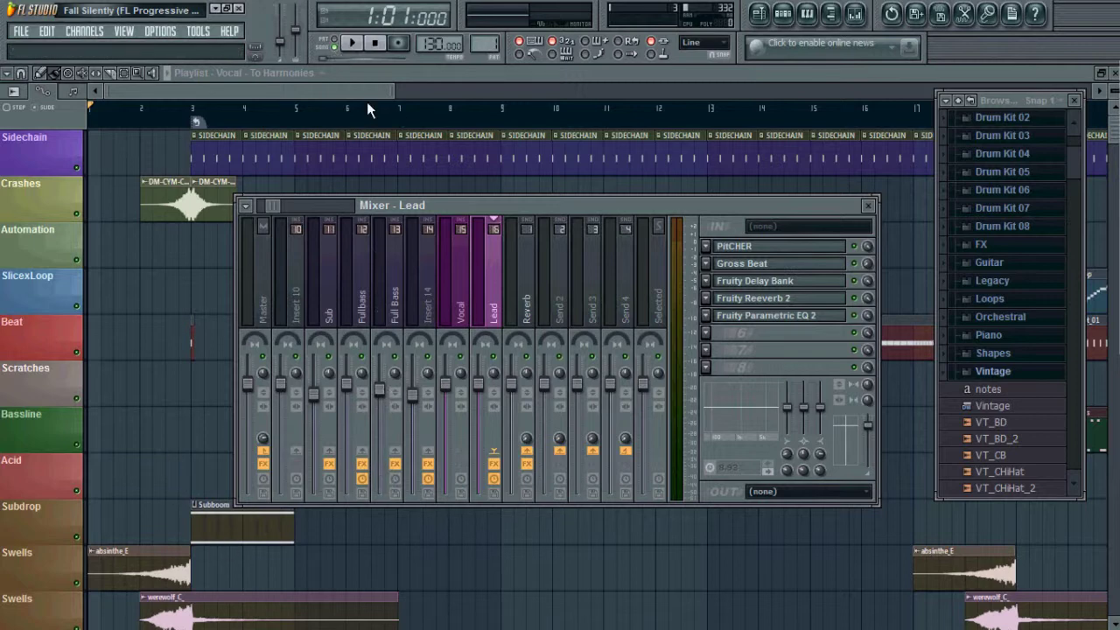
{"action": "left_click", "coordinate": [363, 54]}
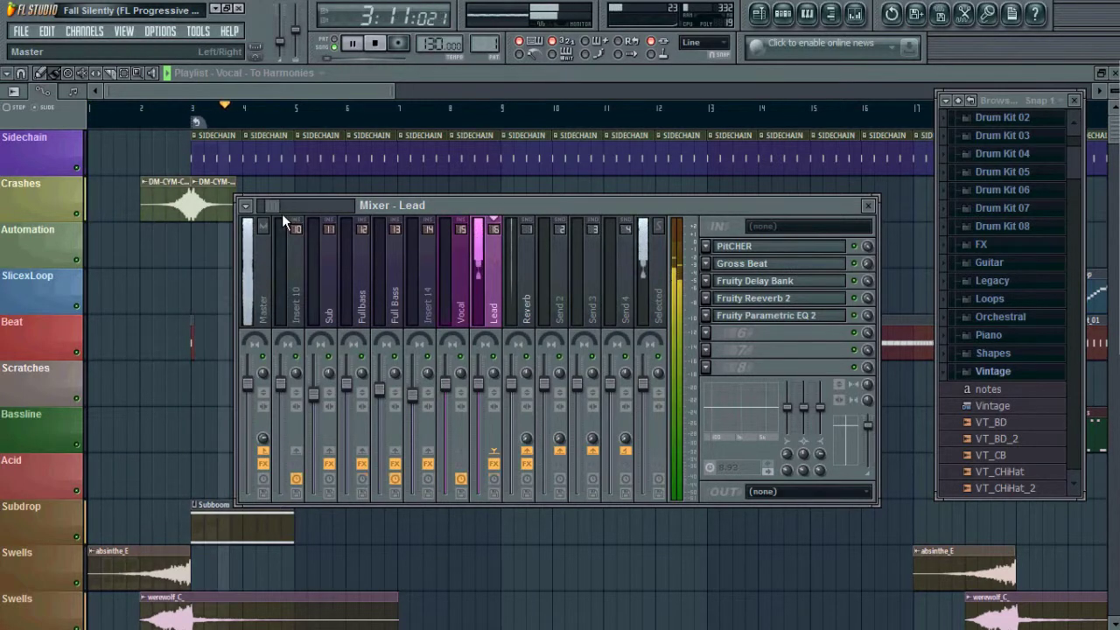
{"action": "scroll", "coordinate": [280, 215], "scroll_direction": "up", "scroll_amount": 5}
Toggle the mixer track waveforms off and back on, then stop playback.
{"action": "left_click", "coordinate": [248, 208]}
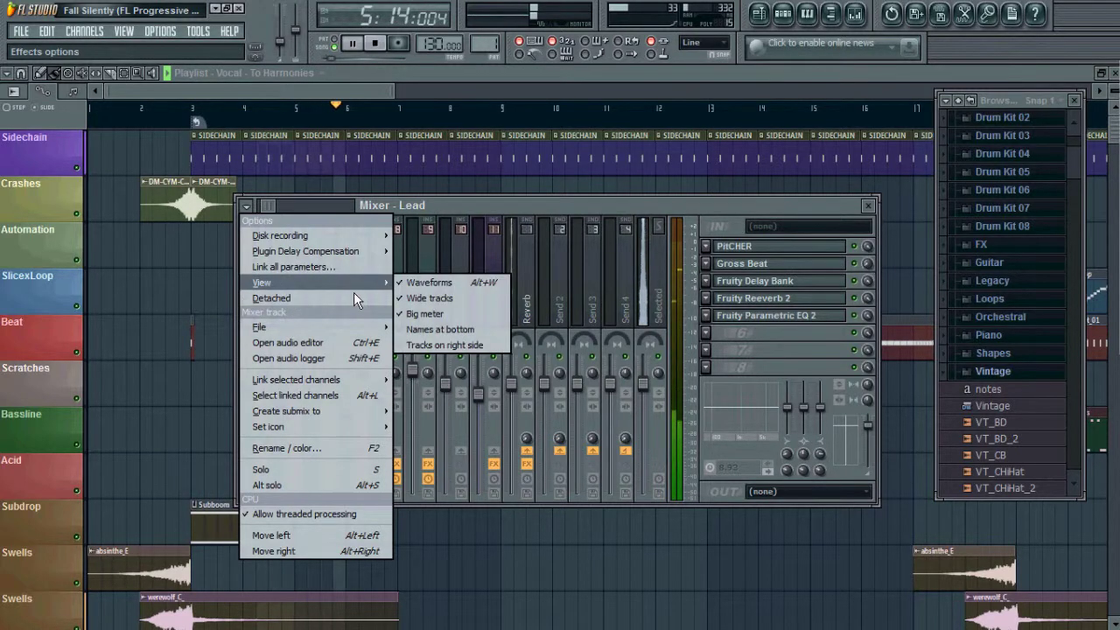
{"action": "left_click", "coordinate": [441, 293]}
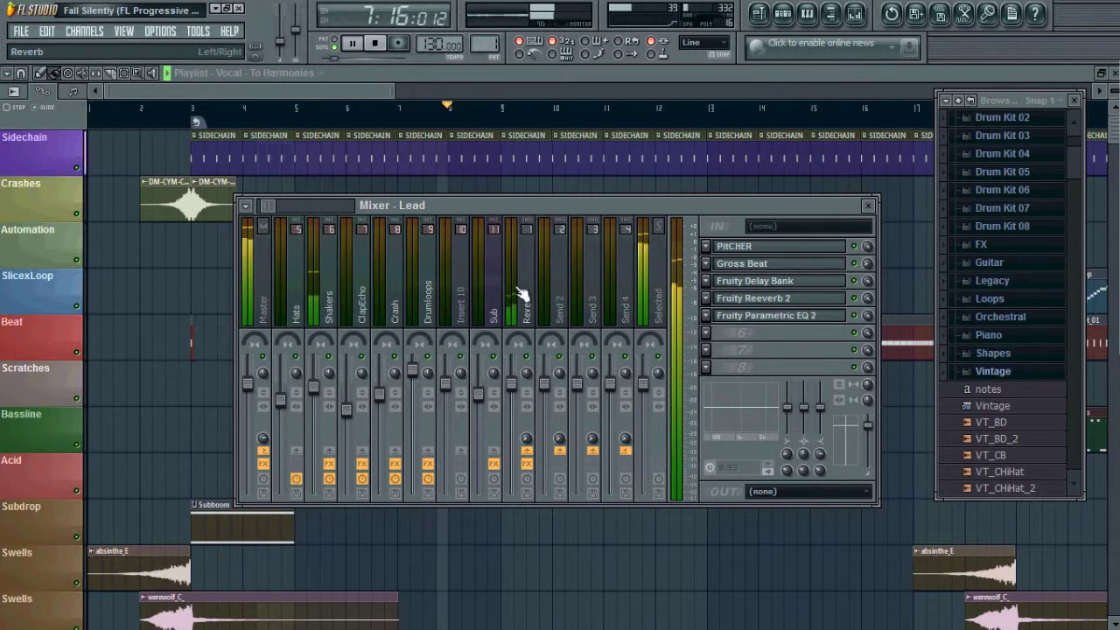
{"action": "left_click", "coordinate": [246, 206]}
{"action": "mouse_move", "coordinate": [281, 283]}
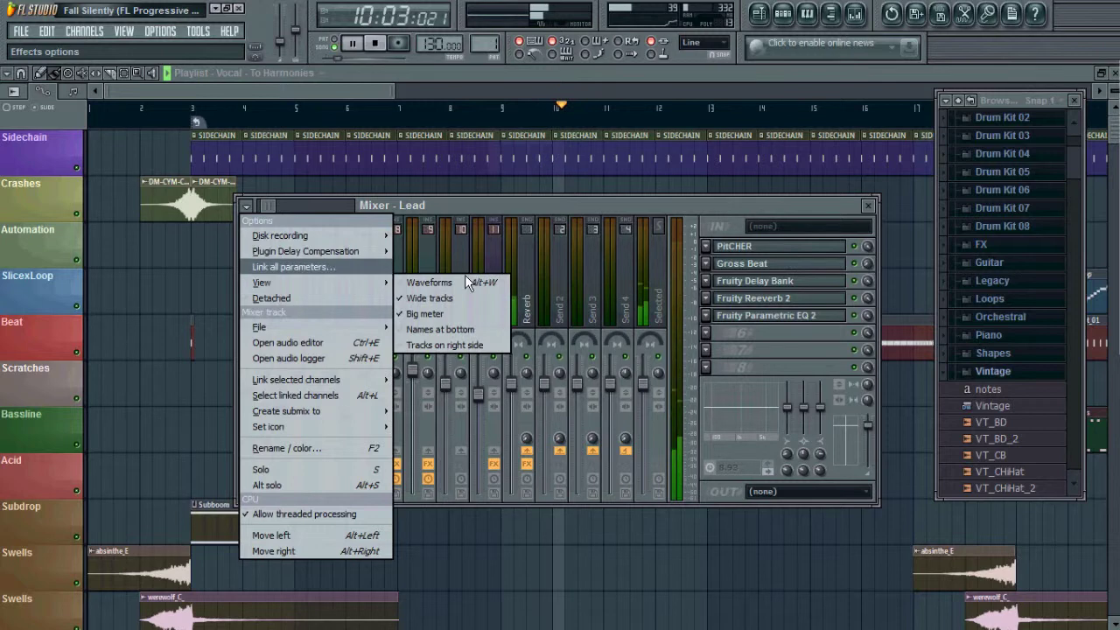
{"action": "left_click", "coordinate": [467, 294]}
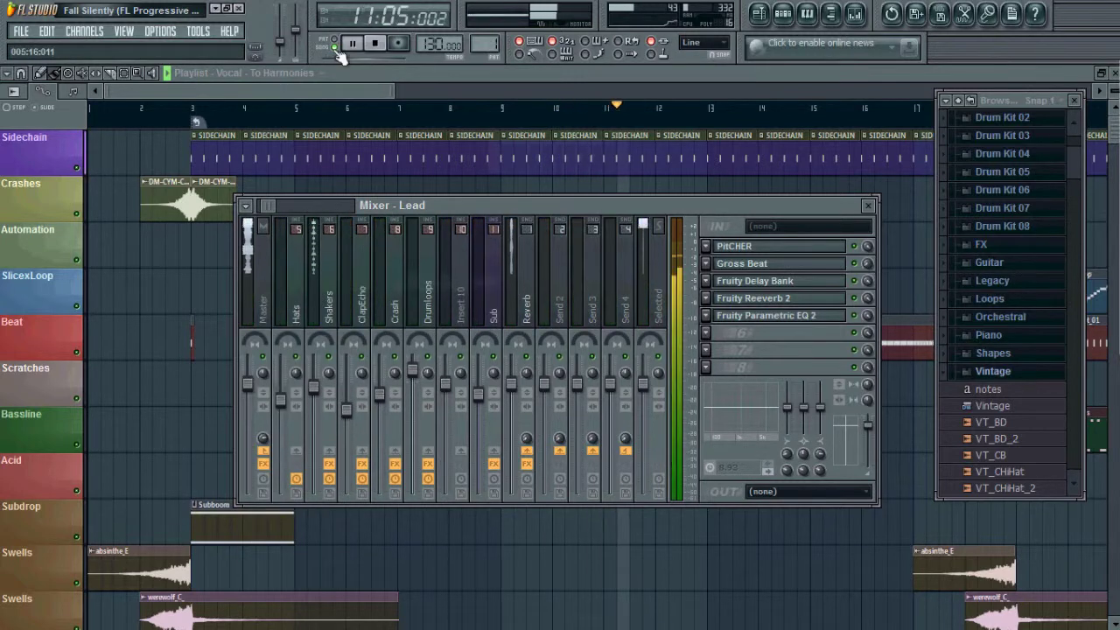
{"action": "left_click", "coordinate": [376, 45]}
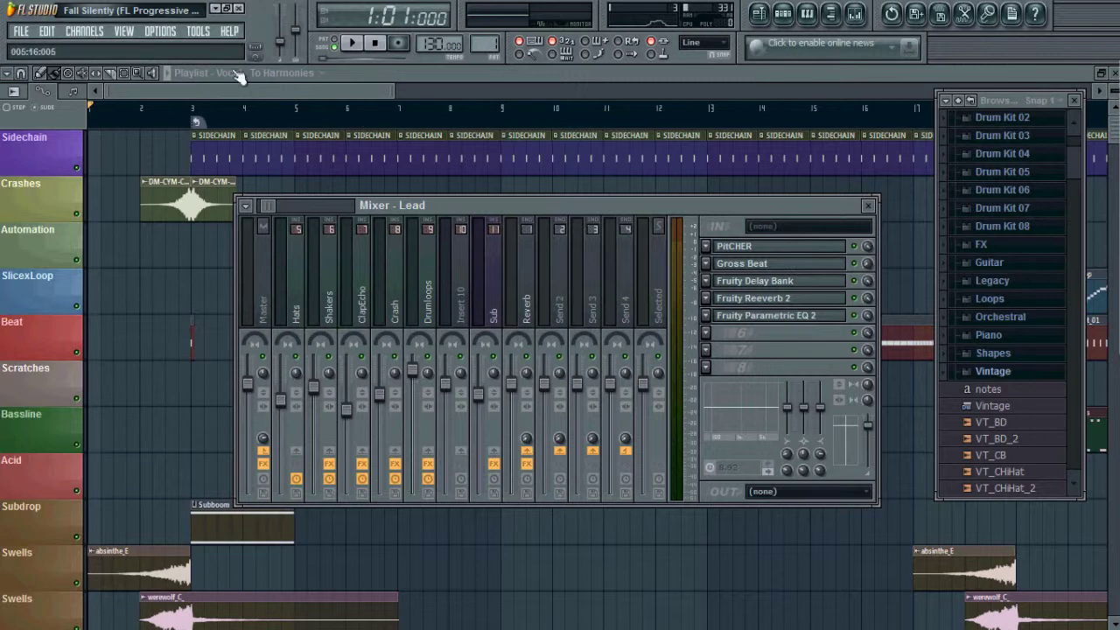
{"action": "left_click", "coordinate": [99, 36]}
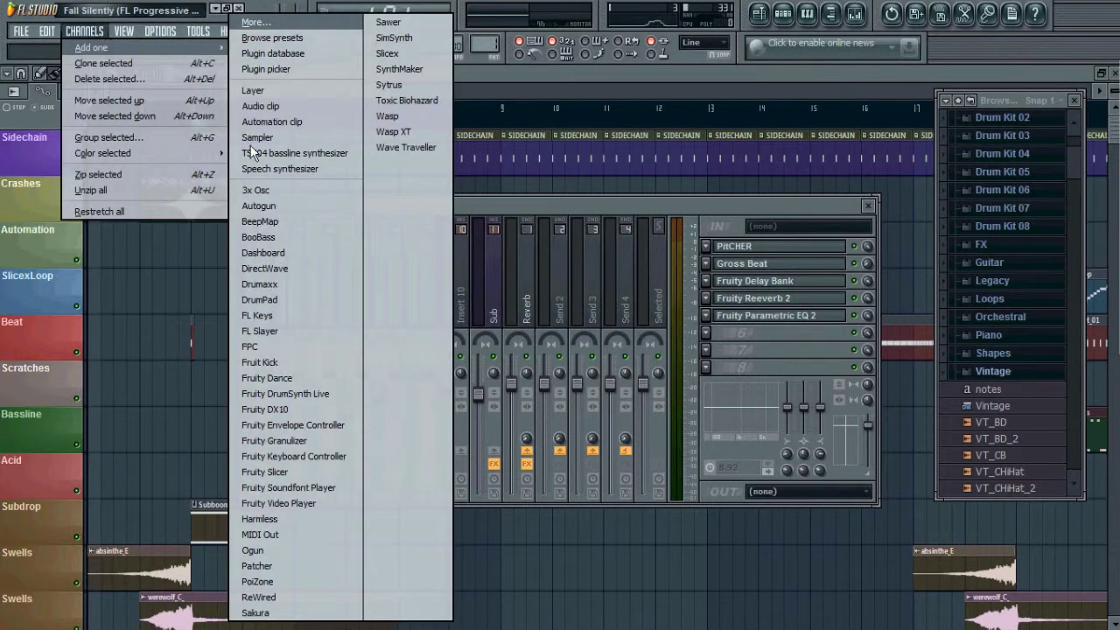
Add Toxic Biohazard from the Plugin Picker, move its panel into view, then close it.
{"action": "left_click", "coordinate": [275, 75]}
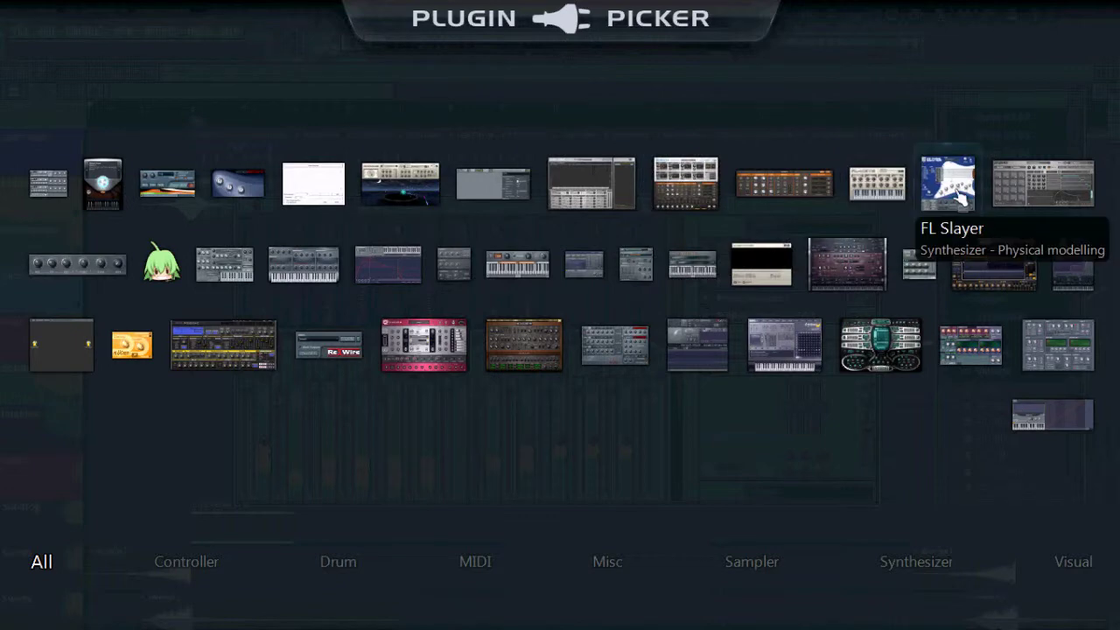
{"action": "left_click", "coordinate": [880, 352]}
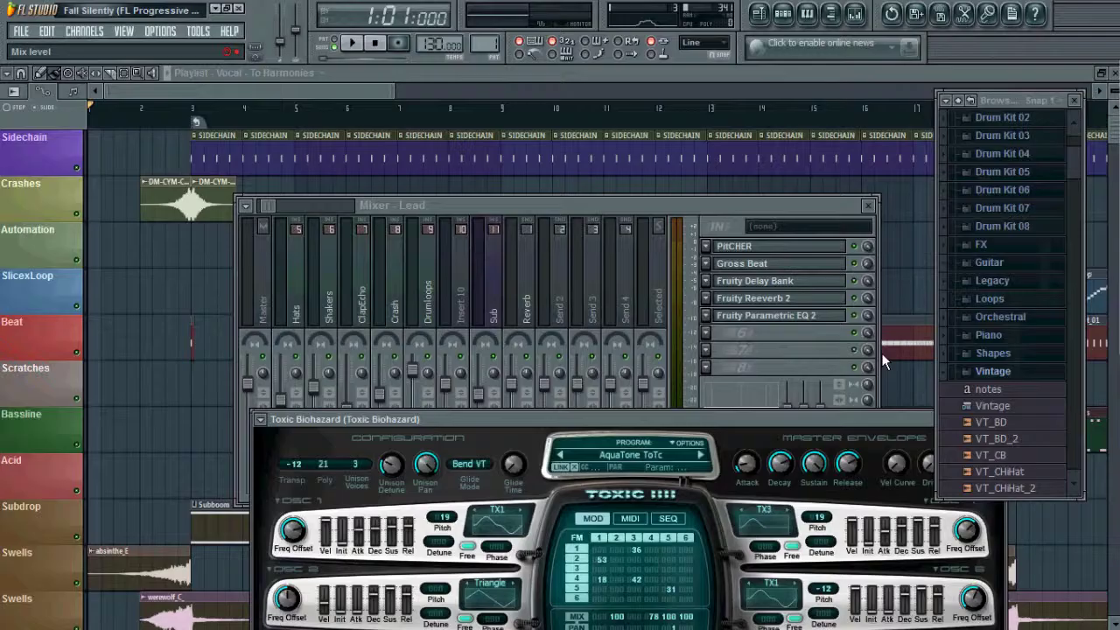
{"action": "left_click_drag", "start_coordinate": [744, 419], "coordinate": [651, 126]}
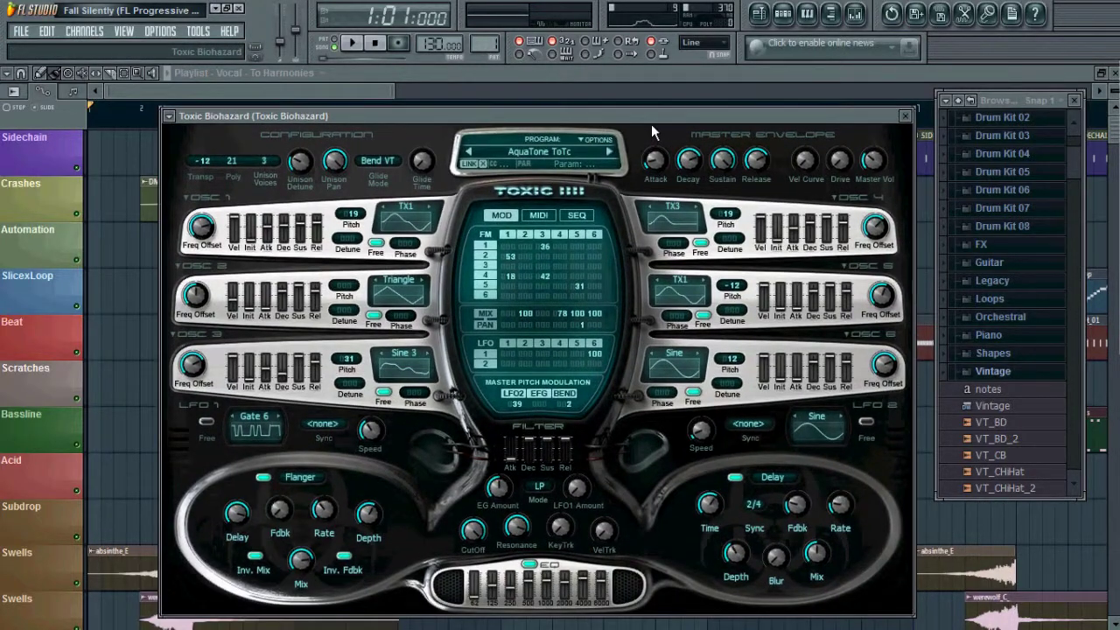
{"action": "left_click", "coordinate": [906, 116]}
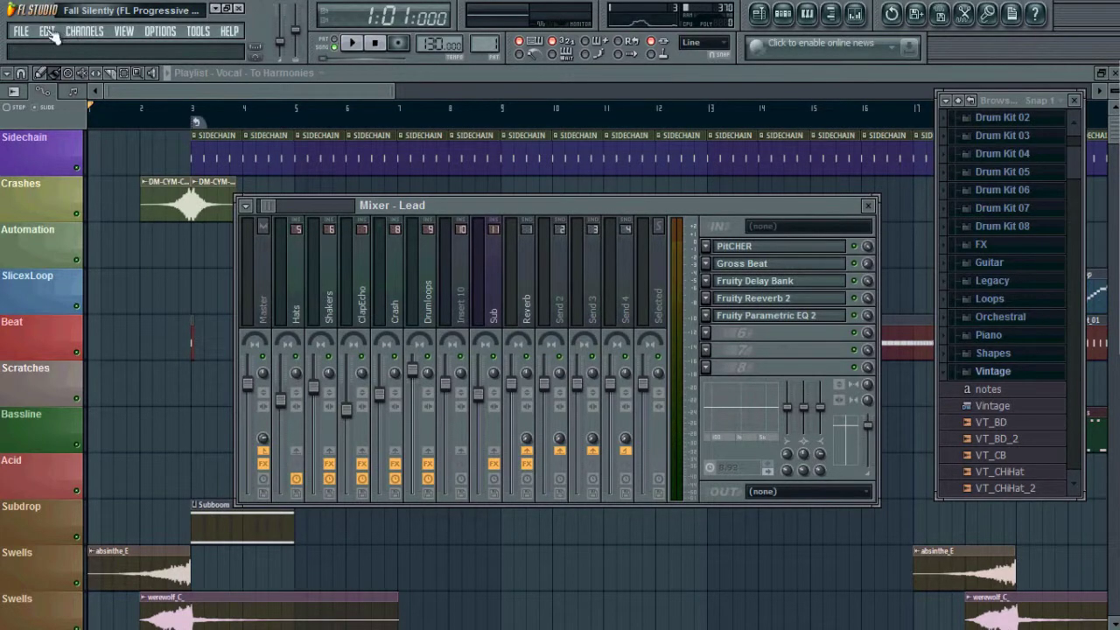
Open the Project Picker, flip between its Channels and Patterns views, and select Bass #3.
{"action": "left_click", "coordinate": [87, 38]}
{"action": "mouse_move", "coordinate": [130, 35]}
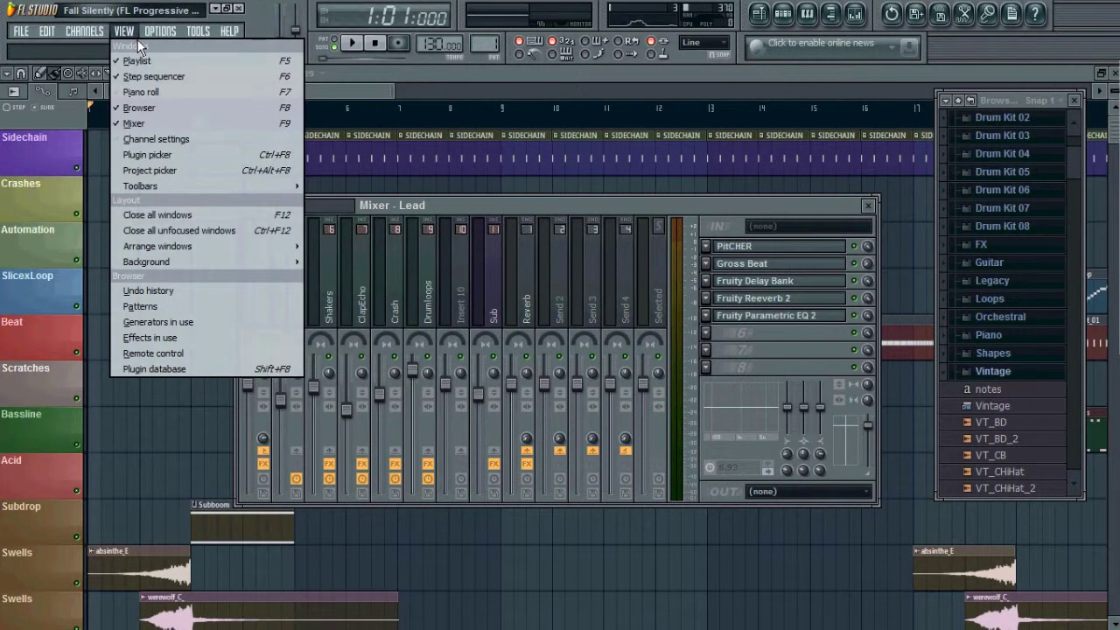
{"action": "left_click", "coordinate": [155, 181]}
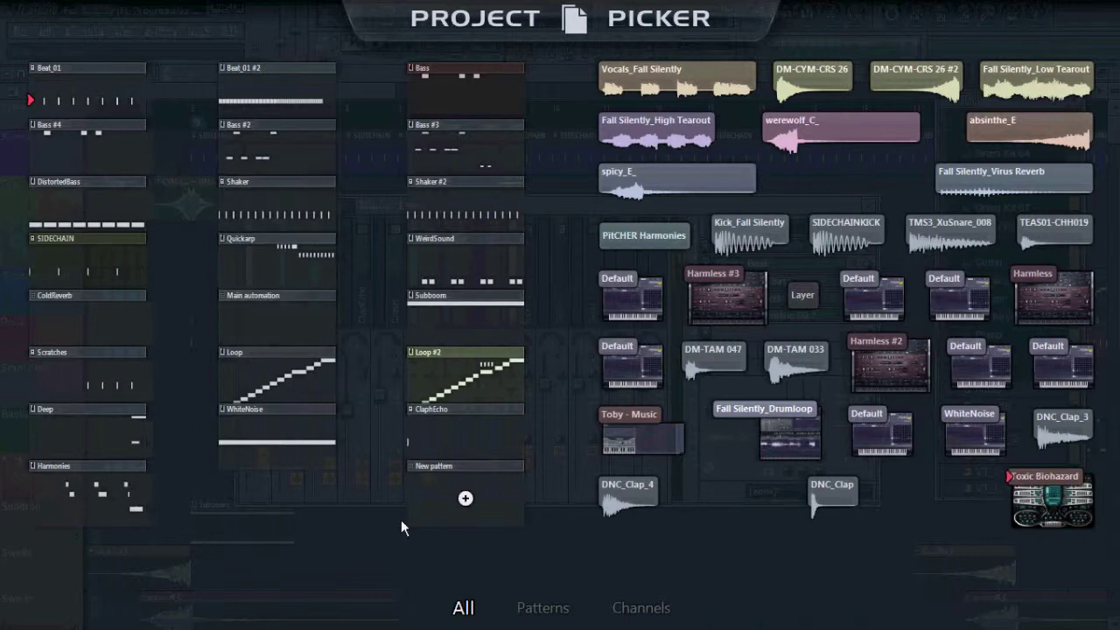
{"action": "left_click", "coordinate": [623, 607]}
{"action": "left_click", "coordinate": [560, 611]}
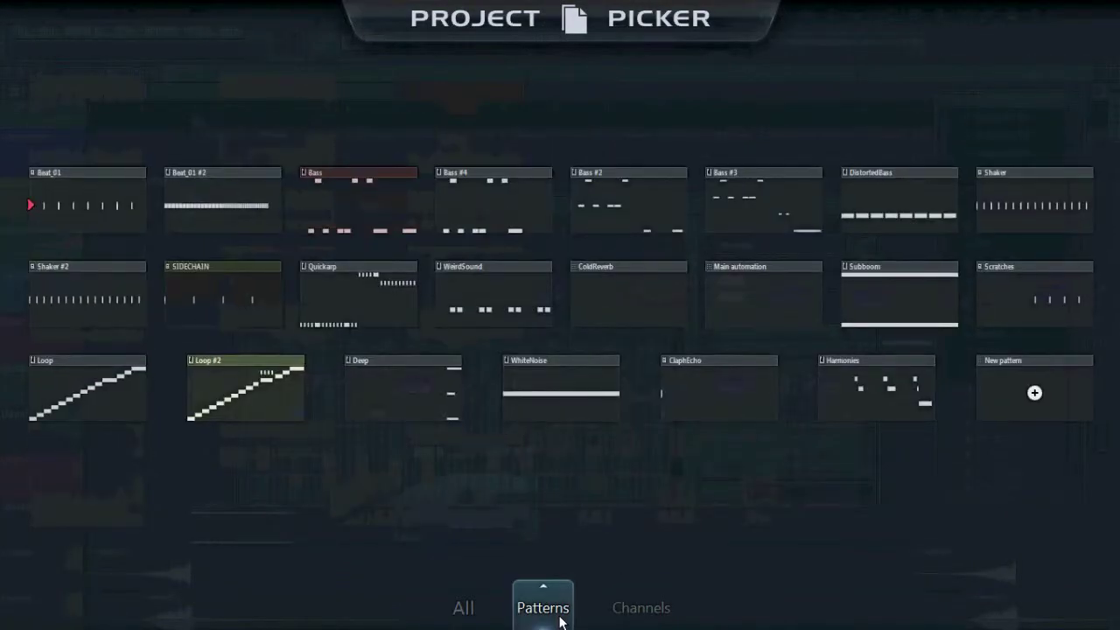
{"action": "left_click", "coordinate": [665, 608]}
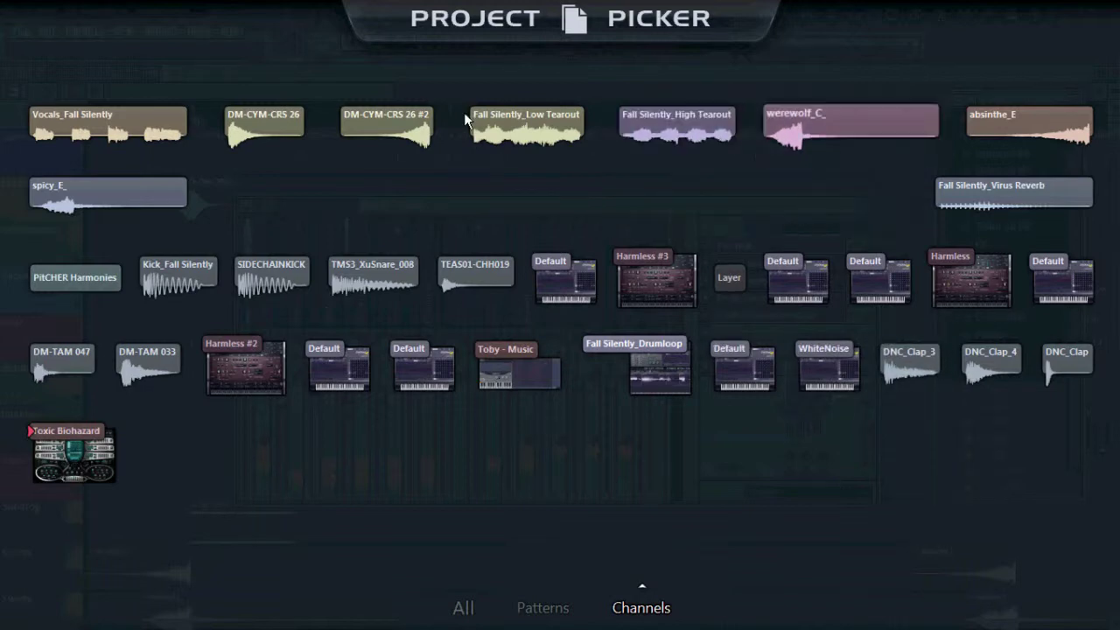
{"action": "left_click", "coordinate": [553, 607]}
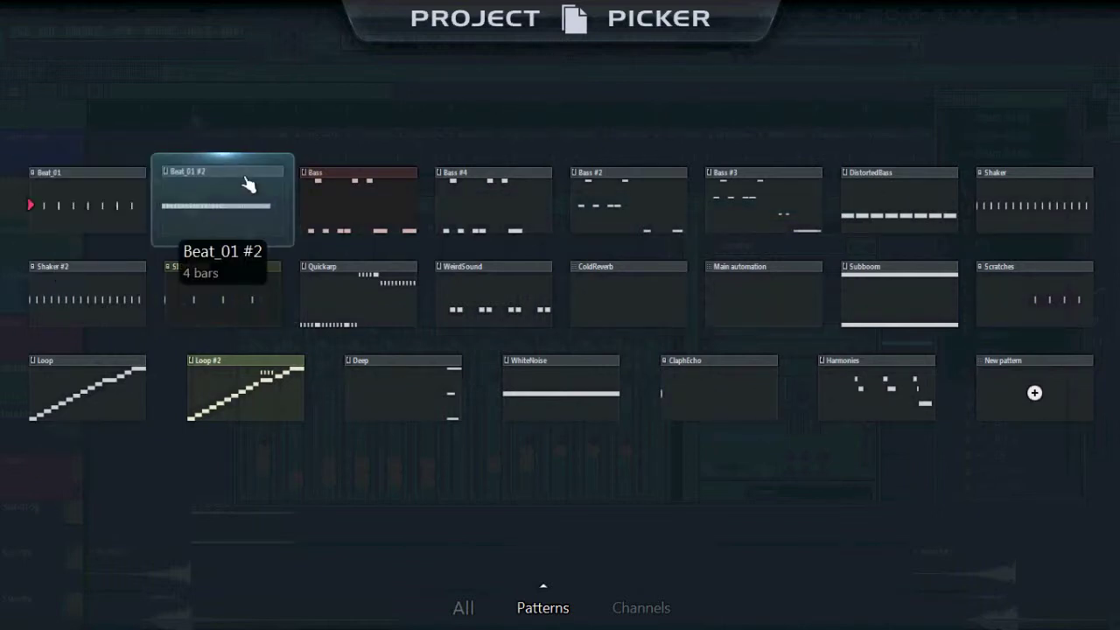
{"action": "left_click", "coordinate": [766, 209]}
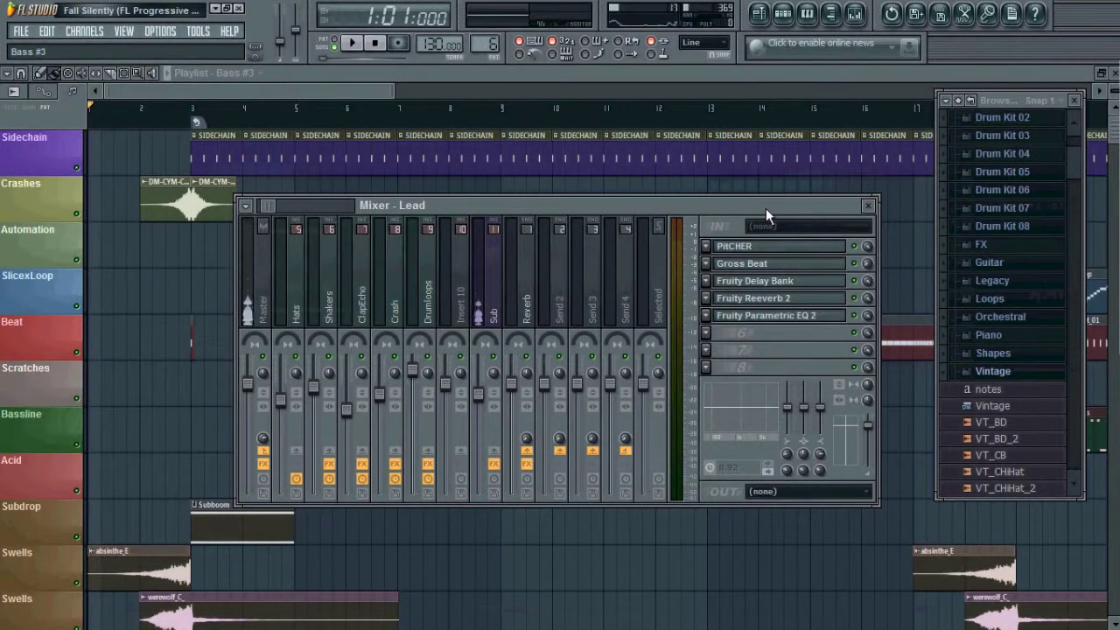
Hide the mixer with F9, dismiss the Add one channel list, then minimize FL Studio.
{"action": "key", "text": "F9"}
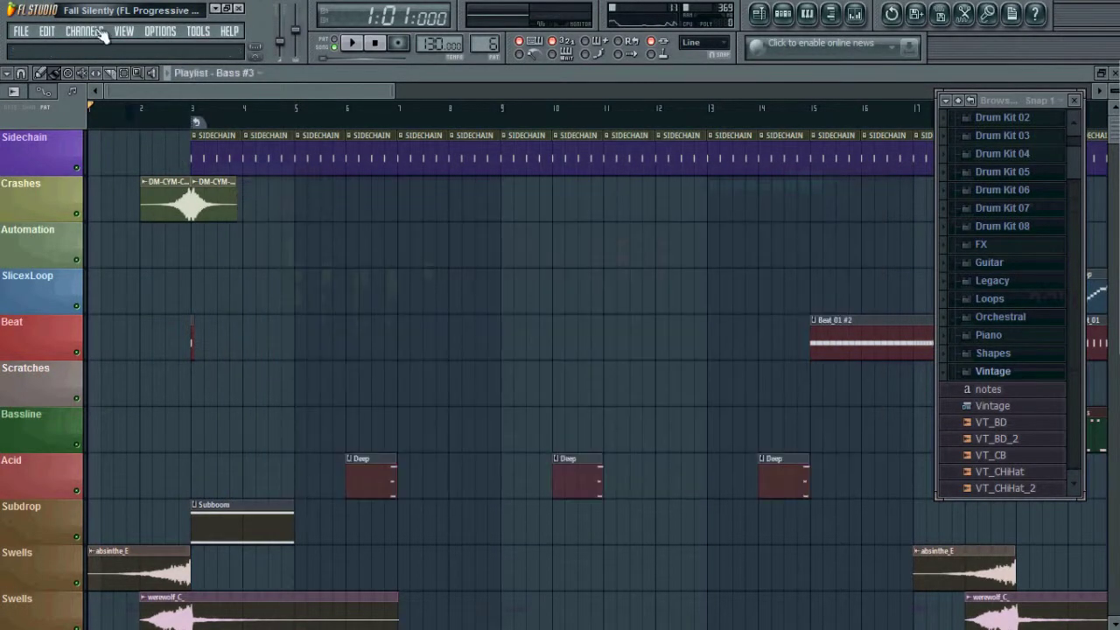
{"action": "left_click", "coordinate": [95, 31]}
{"action": "mouse_move", "coordinate": [101, 44]}
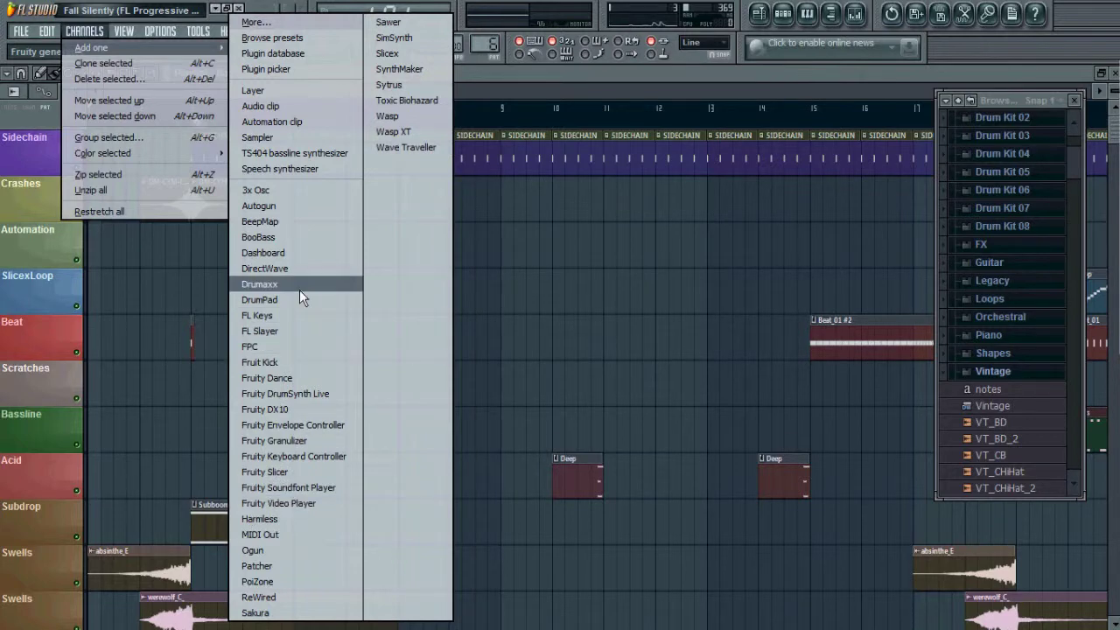
{"action": "left_click", "coordinate": [514, 84]}
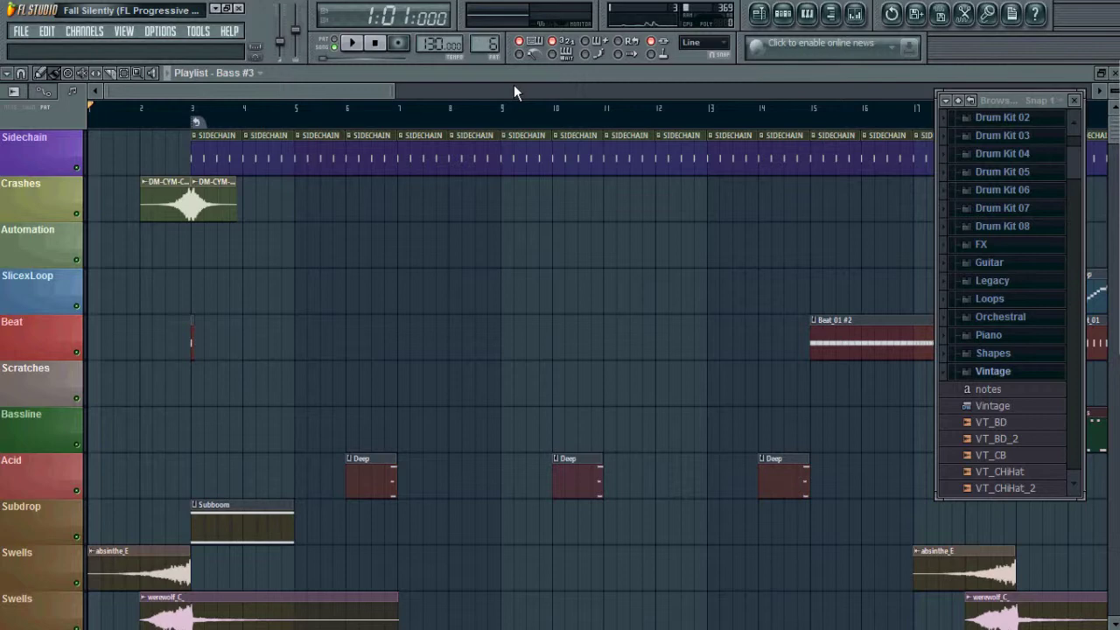
{"action": "left_click", "coordinate": [225, 12]}
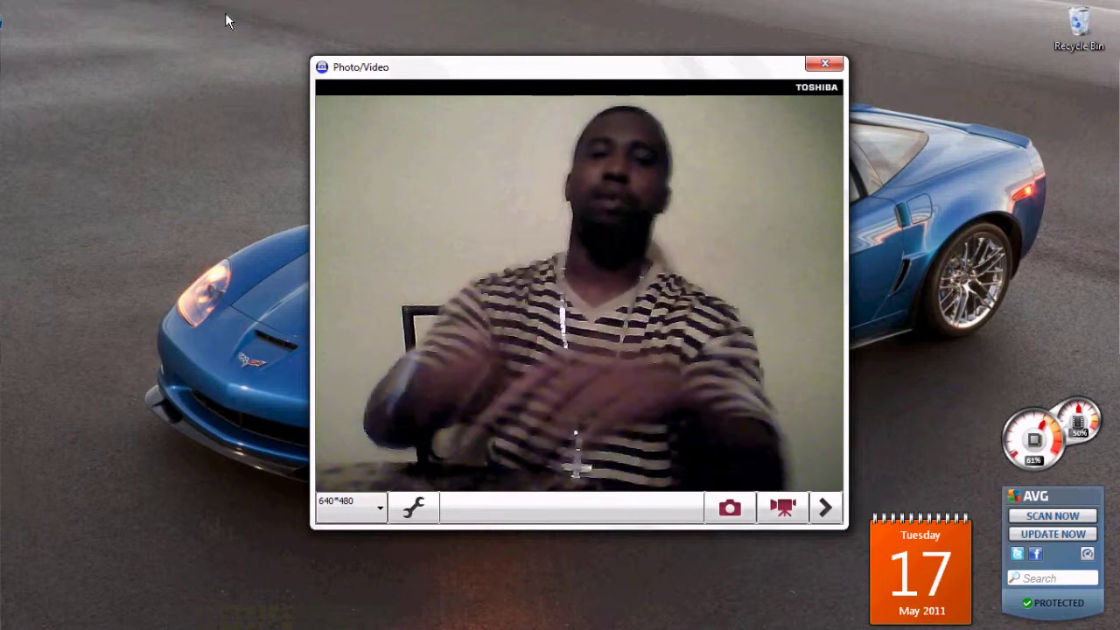